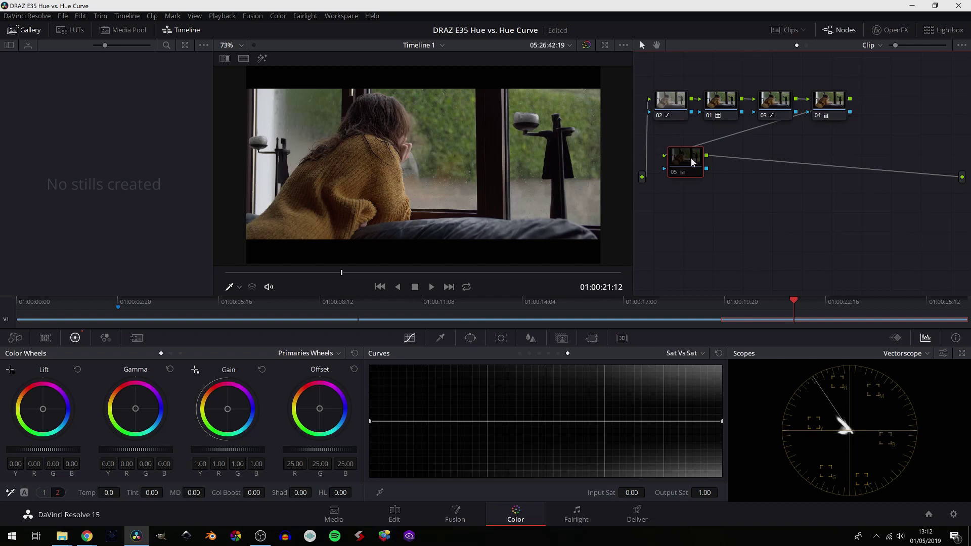
Re-enable node 05 with Ctrl+D so its grade applies to the window-shot clip again
key("ctrl+d")
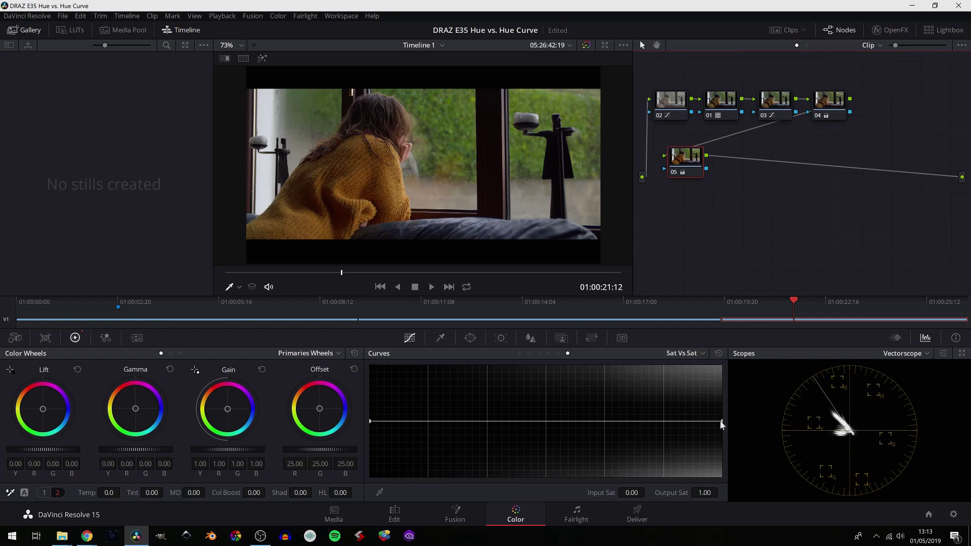
Shape node 05's Sat vs Sat curve to stay at output 1.00 until 0.15, then fall to zero
left_click(545, 420)
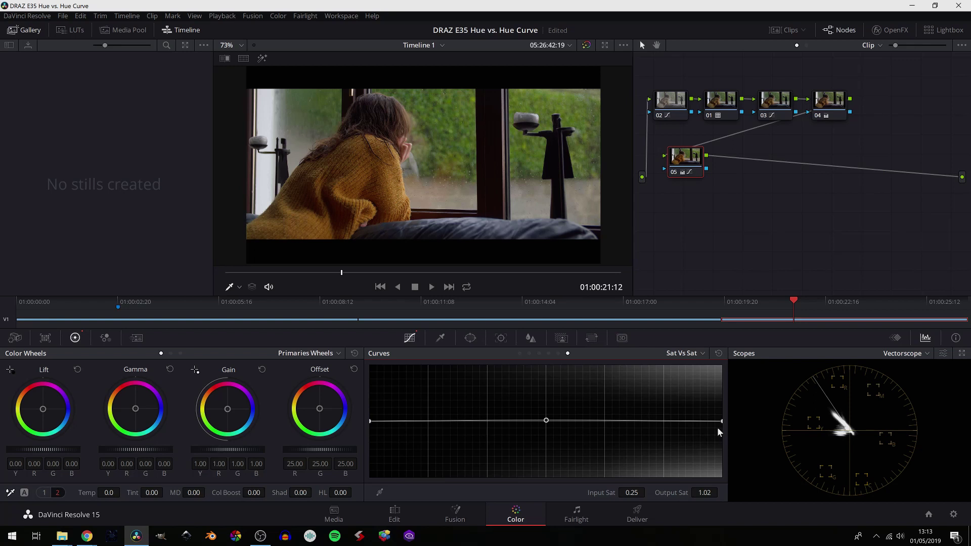
left_click_drag(721, 421, 721, 495)
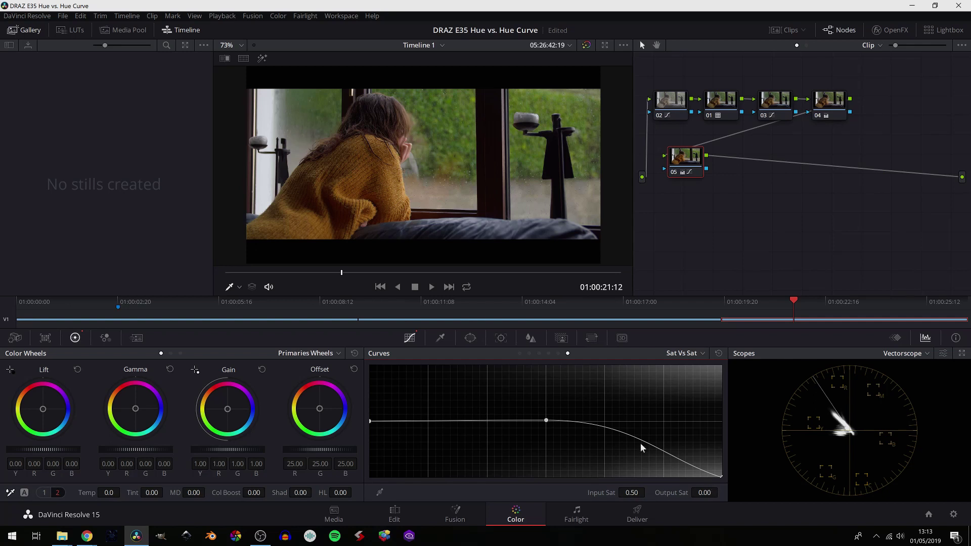
left_click(545, 421)
left_click_drag(705, 493, 702, 492)
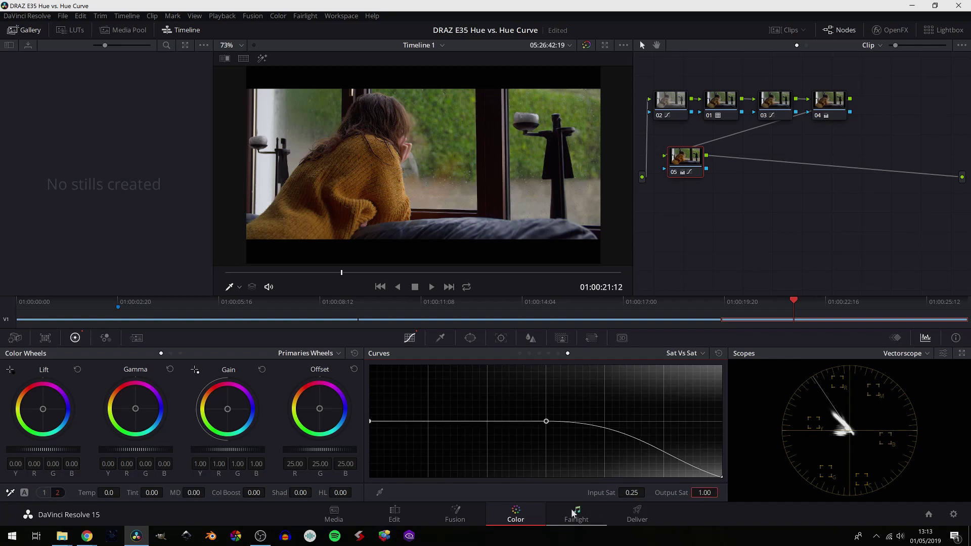
mouse_move(631, 493)
left_mouse_down()
mouse_move(618, 492)
mouse_move(669, 493)
mouse_move(612, 492)
mouse_move(620, 492)
left_mouse_up()
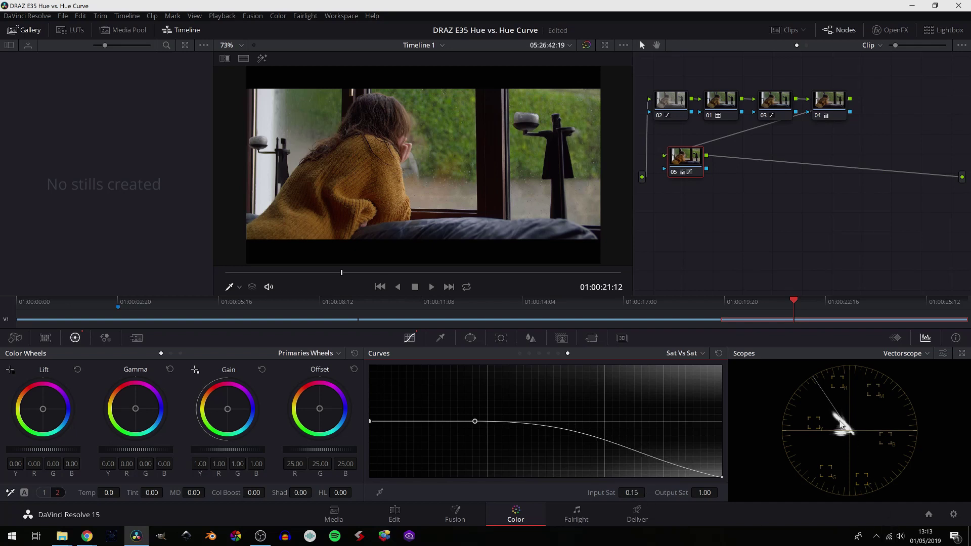
Try node 05's hold point near 0.07–0.09 input saturation, then reset its Sat vs Sat curve flat
mouse_move(645, 493)
left_mouse_down()
mouse_move(632, 494)
mouse_move(659, 493)
mouse_move(643, 493)
left_mouse_up()
left_click_drag(638, 489, 643, 484)
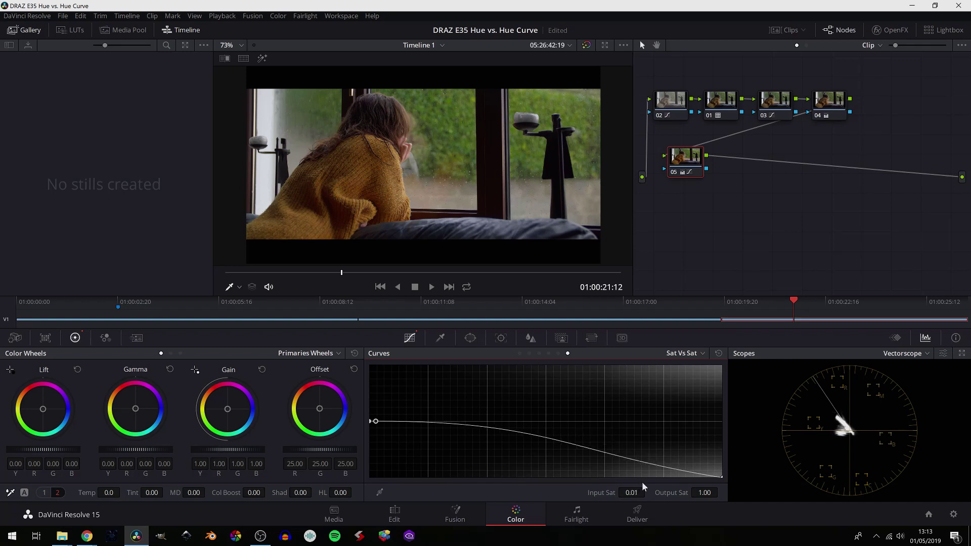
mouse_move(584, 447)
left_mouse_down()
mouse_move(575, 482)
mouse_move(578, 448)
mouse_move(573, 462)
left_mouse_up()
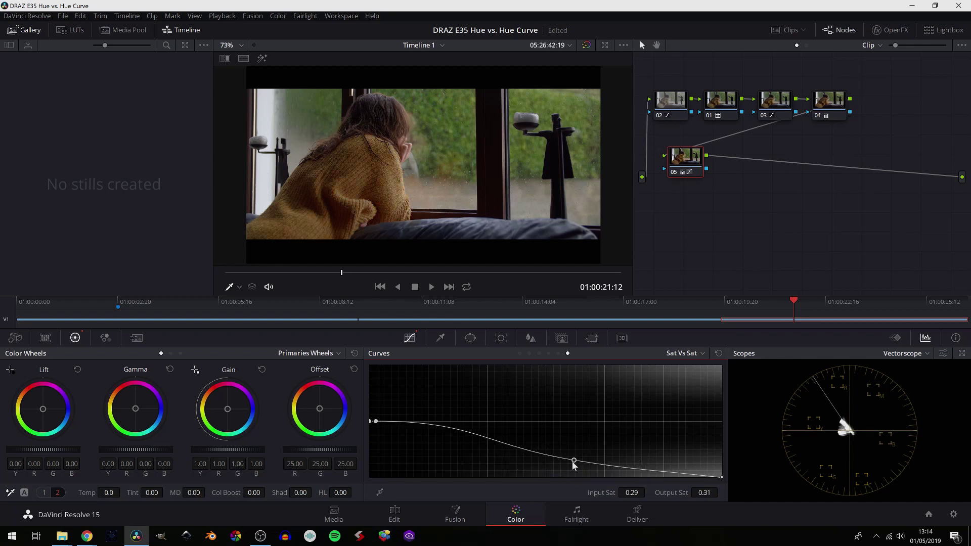
right_click(573, 461)
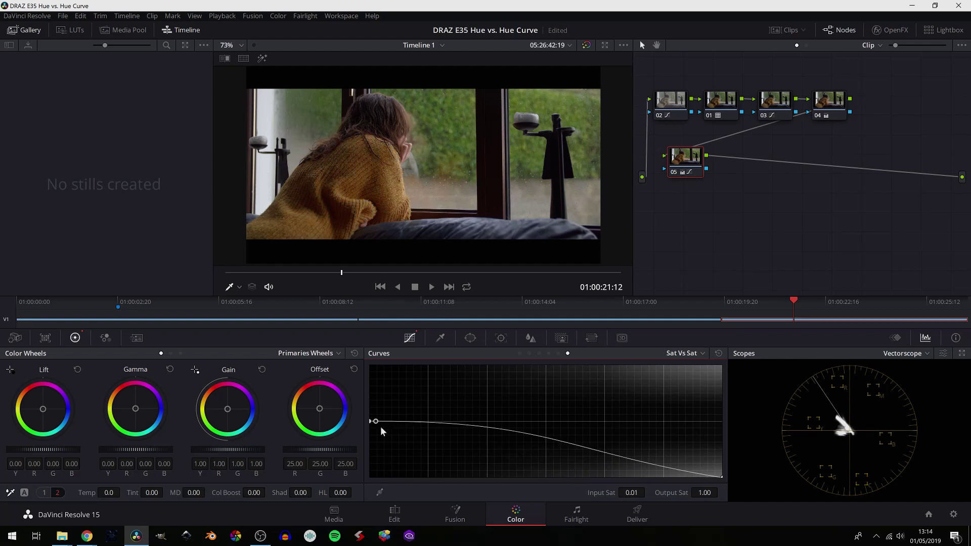
mouse_move(621, 489)
left_mouse_down()
mouse_move(668, 489)
mouse_move(619, 490)
left_mouse_up()
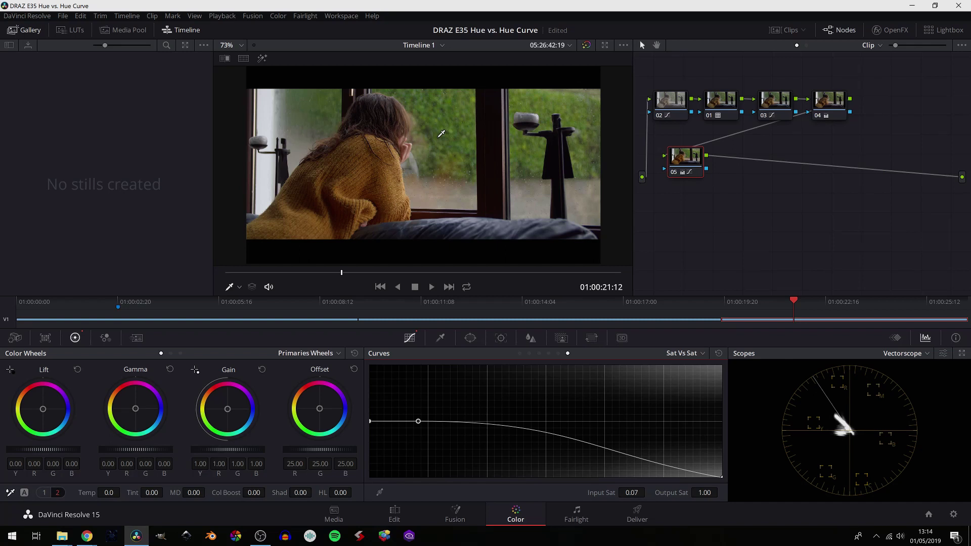
left_click(718, 353)
Add serial node 06 with a Sat vs Sat cap flat to 0.25, then rolling to zero; reselect node 05
key("alt+s")
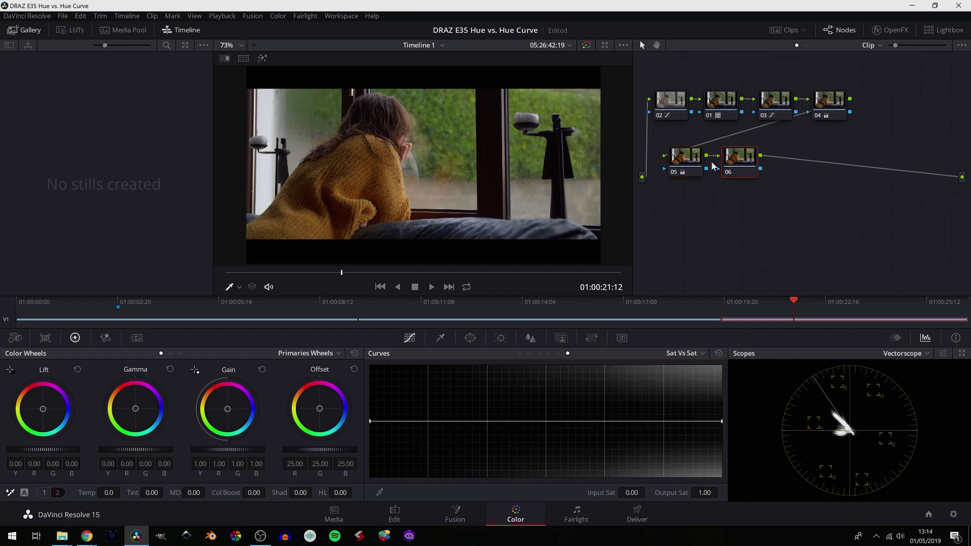
left_click(745, 166)
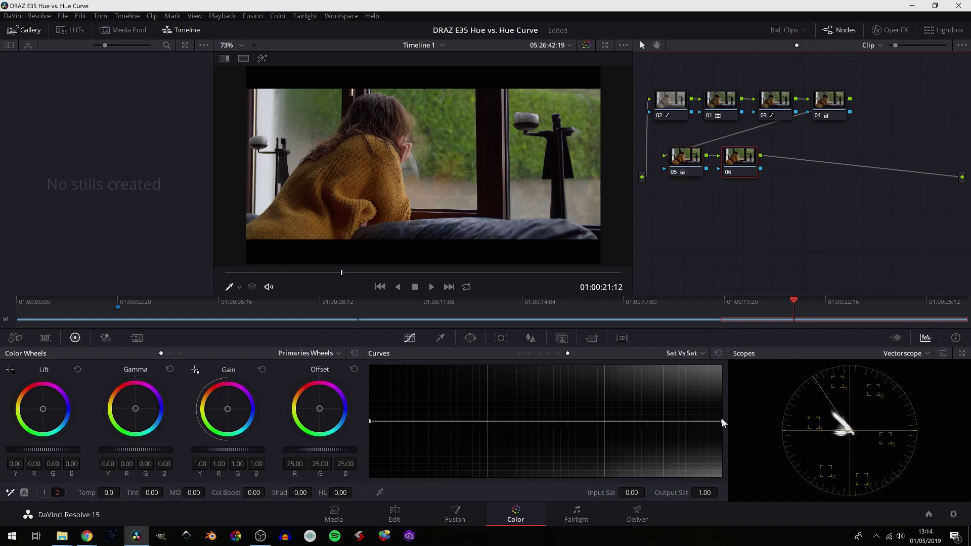
left_click_drag(723, 422, 726, 493)
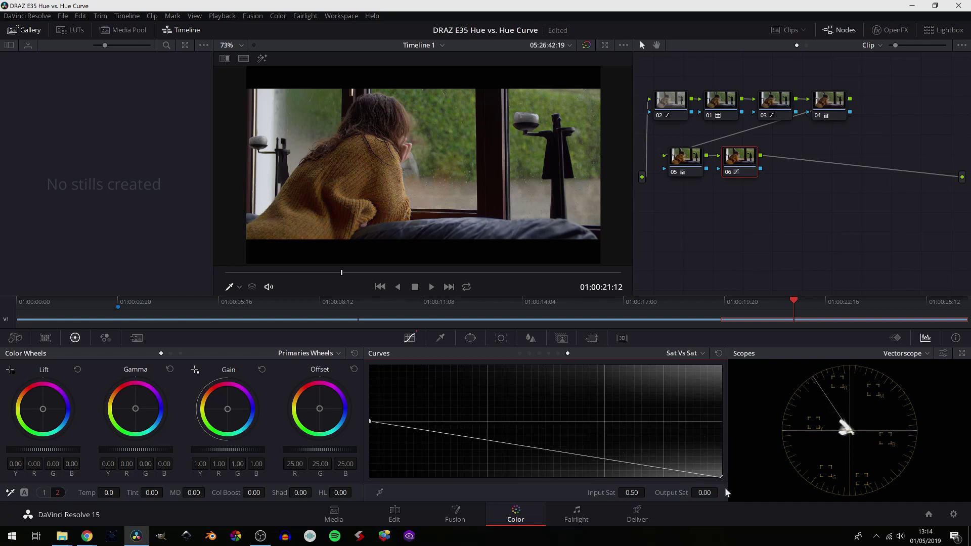
left_click_drag(572, 454, 545, 421)
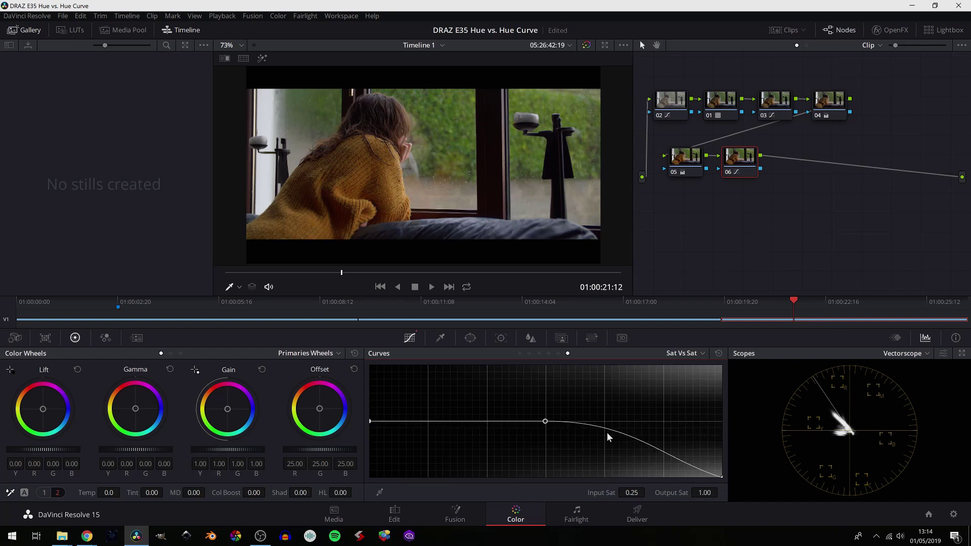
left_click_drag(645, 444, 624, 462)
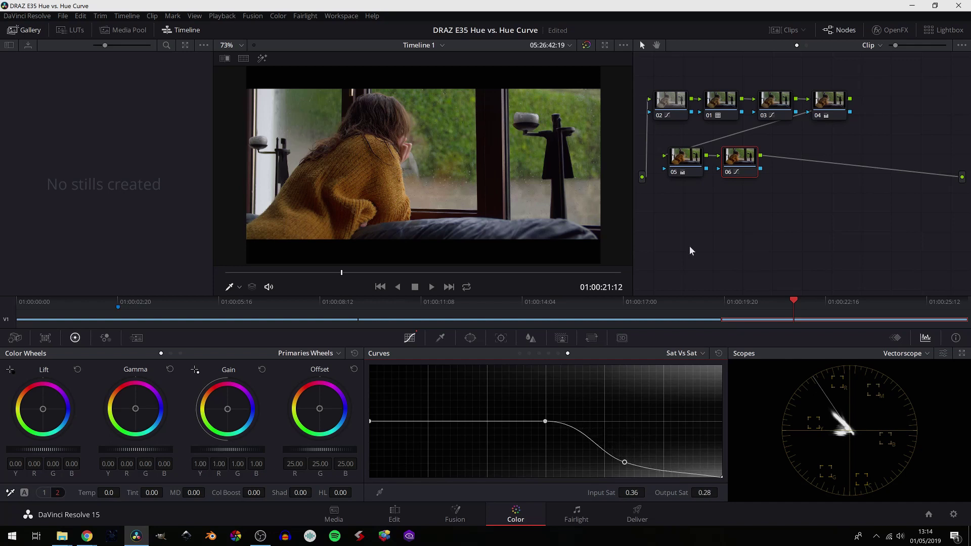
left_click(684, 163)
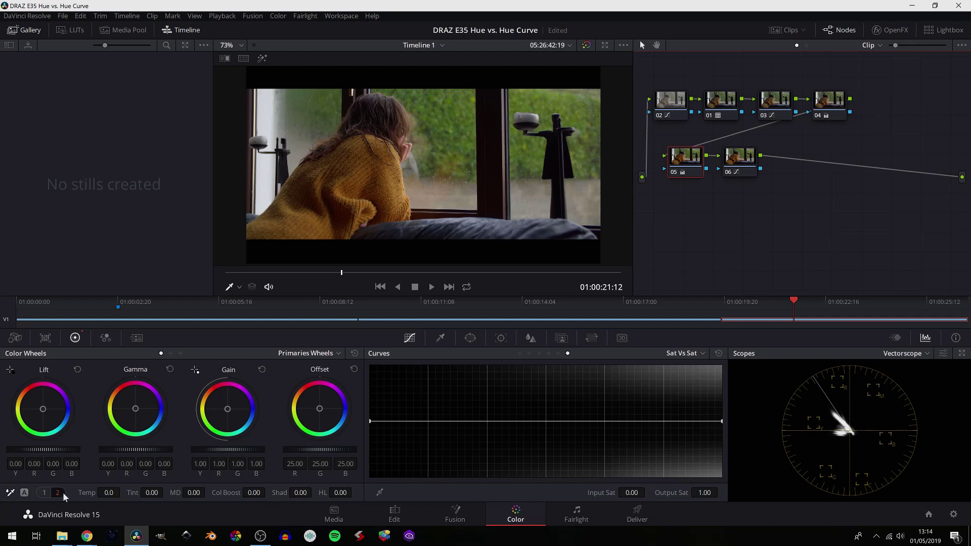
left_click(44, 492)
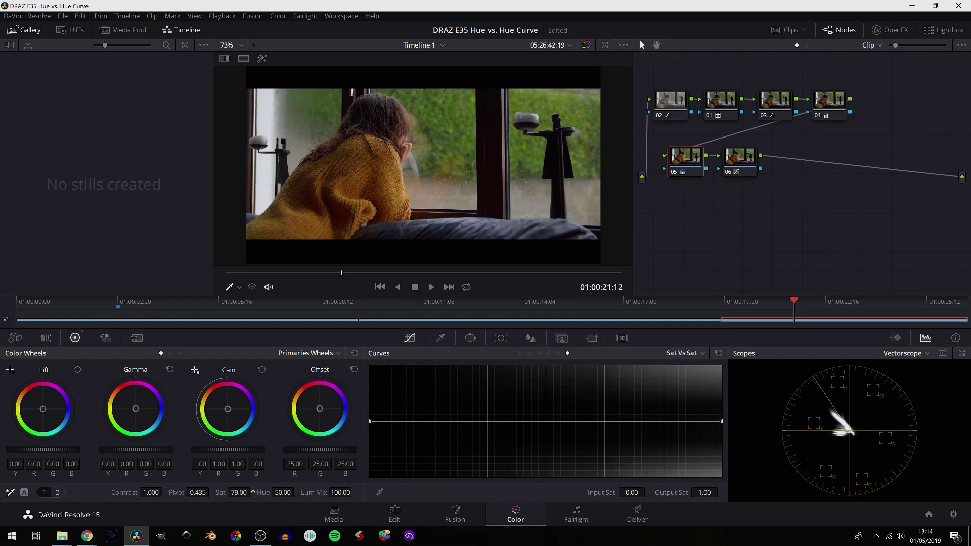
Raise node 05's saturation to 100, then toggle node 06 off and on to compare the cap
left_click_drag(252, 491, 253, 492)
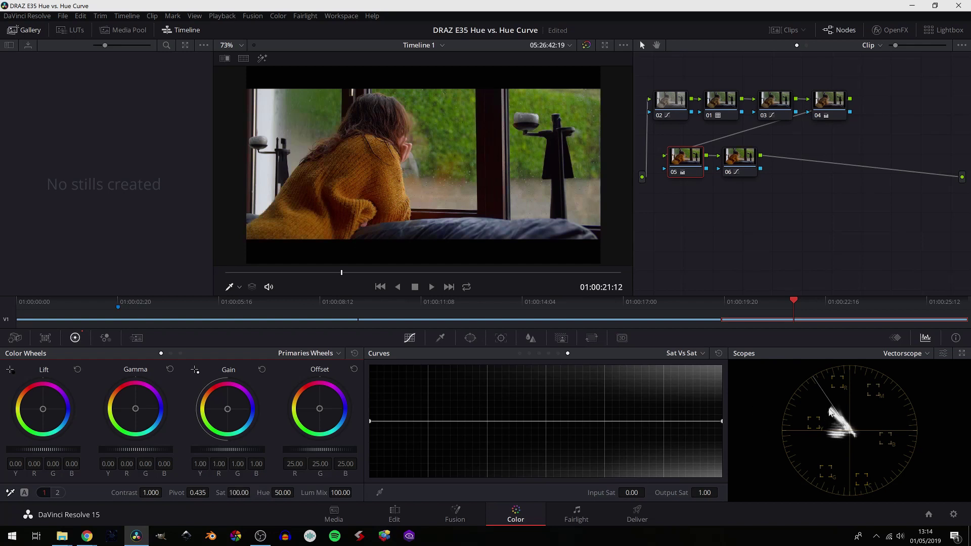
left_click(744, 160)
key("ctrl+d")
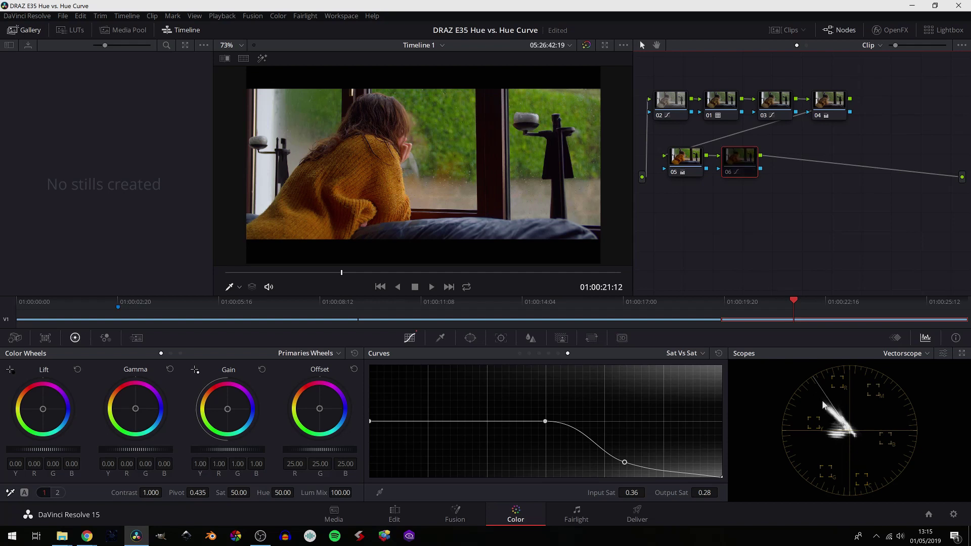
key("ctrl+d")
key("ctrl+d")
key("ctrl+d")
key("ctrl+d")
key("ctrl+d")
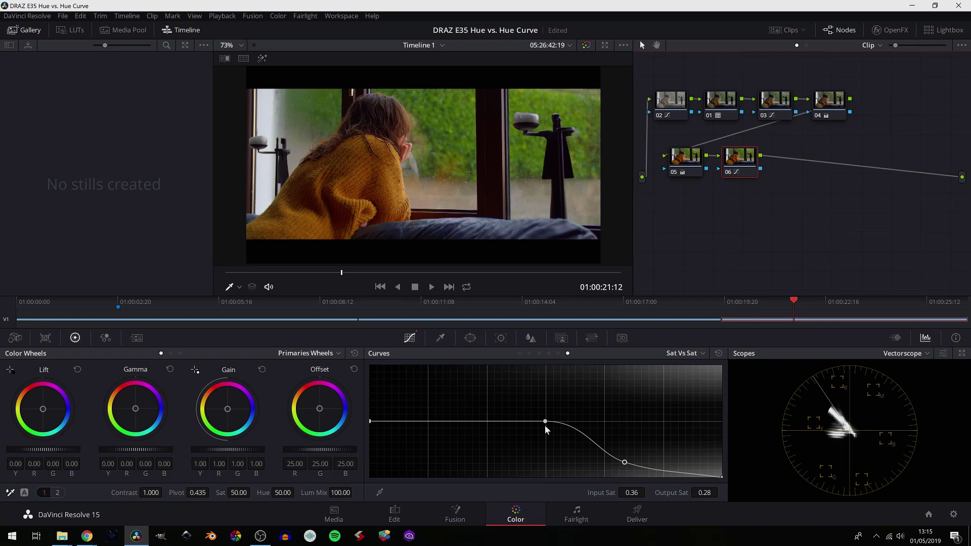
Move node 06's curve points left so roll-off starts earlier, low point at 0.28 in, 0.31 out
left_click_drag(545, 425, 438, 423)
left_click_drag(625, 463, 567, 461)
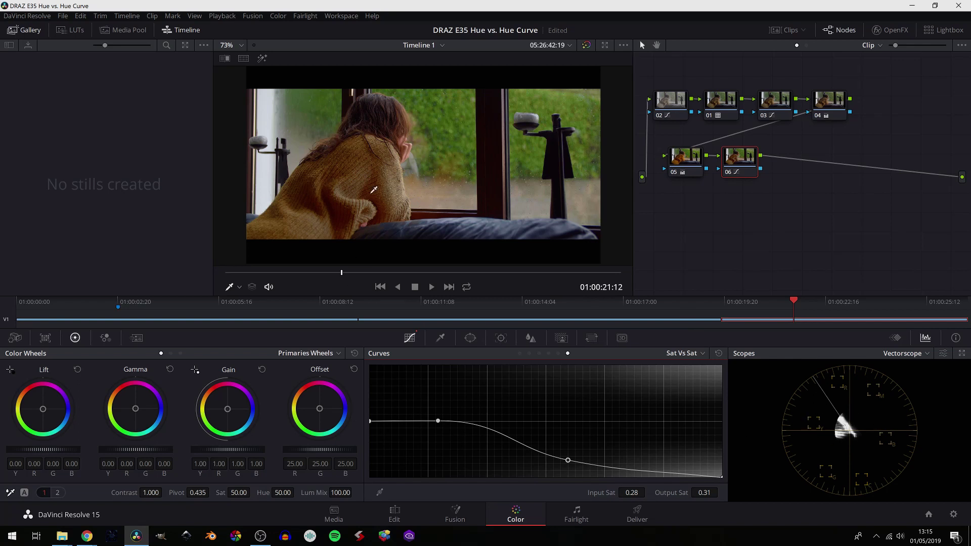
scroll(374, 187, "up", 2)
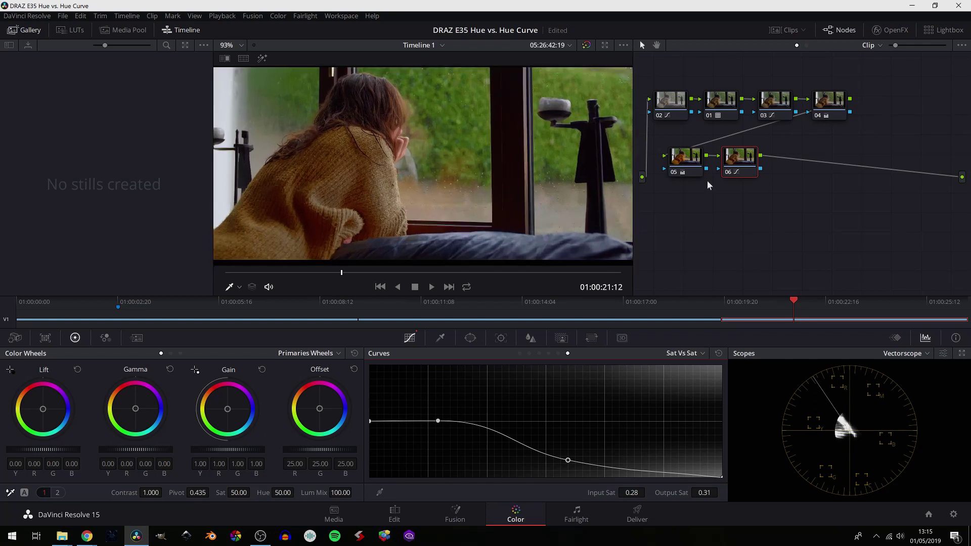
scroll(464, 171, "down", 2)
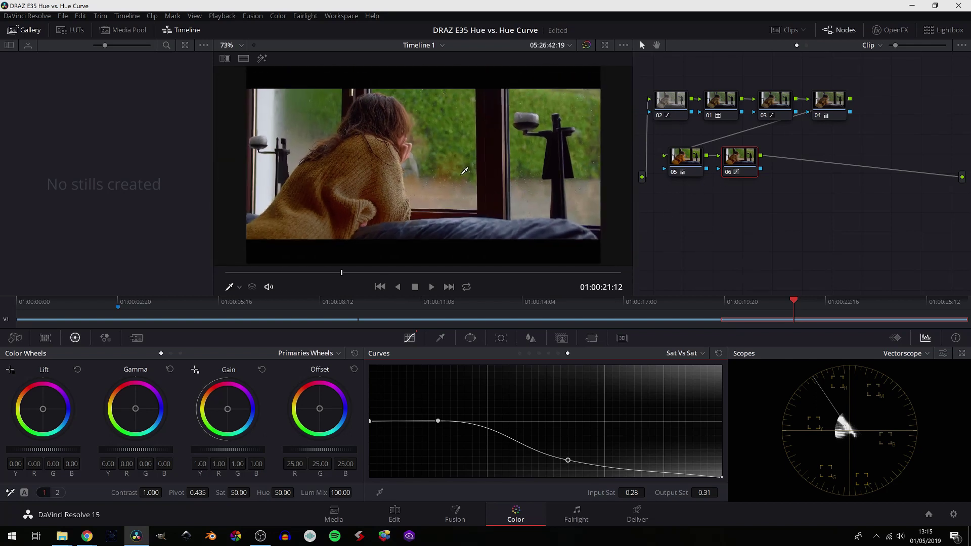